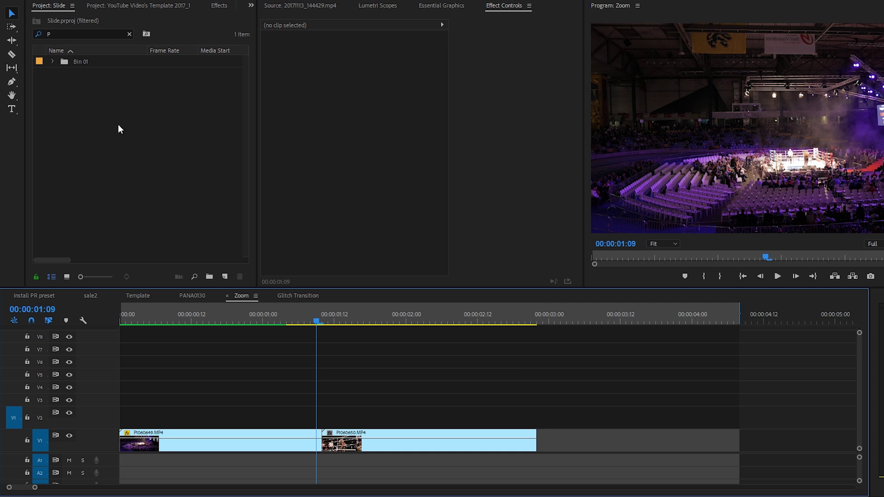
# - Create a new Adjustment Layer and place it on V2 across the cut between the clips
pyautogui.click(224, 277)
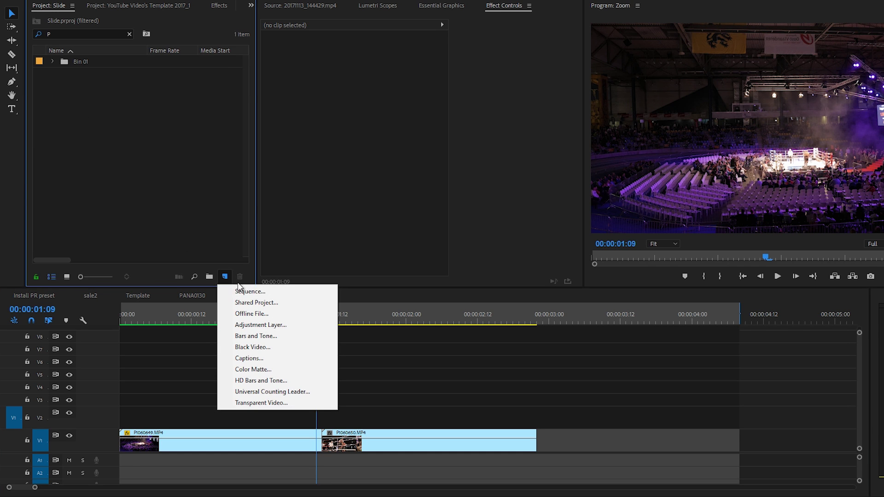
pyautogui.click(273, 327)
pyautogui.click(502, 282)
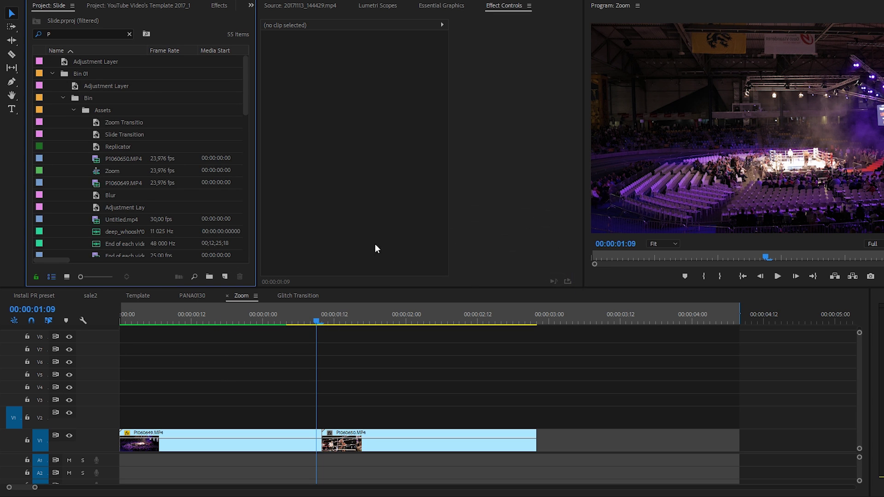
pyautogui.moveTo(84, 64); pyautogui.dragTo(299, 423)
# - Select and compare the boxing clips P1060649 and P1060650 in the timeline
pyautogui.click(322, 315)
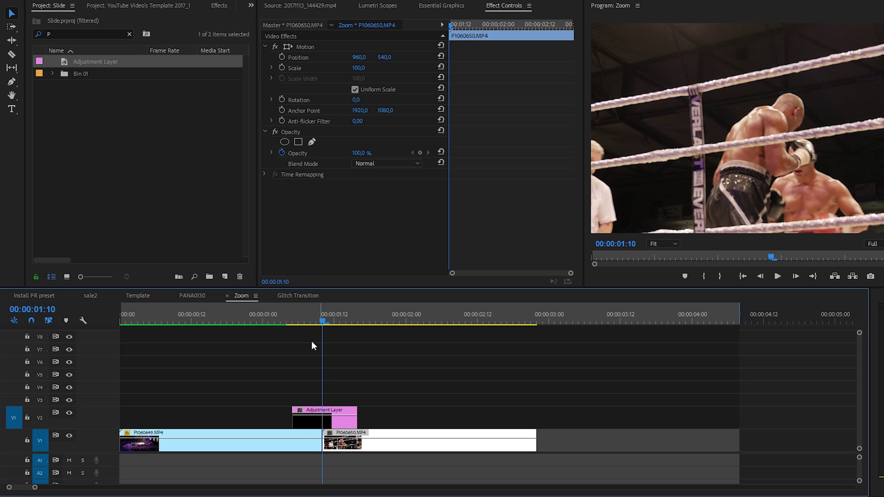
pyautogui.click(310, 444)
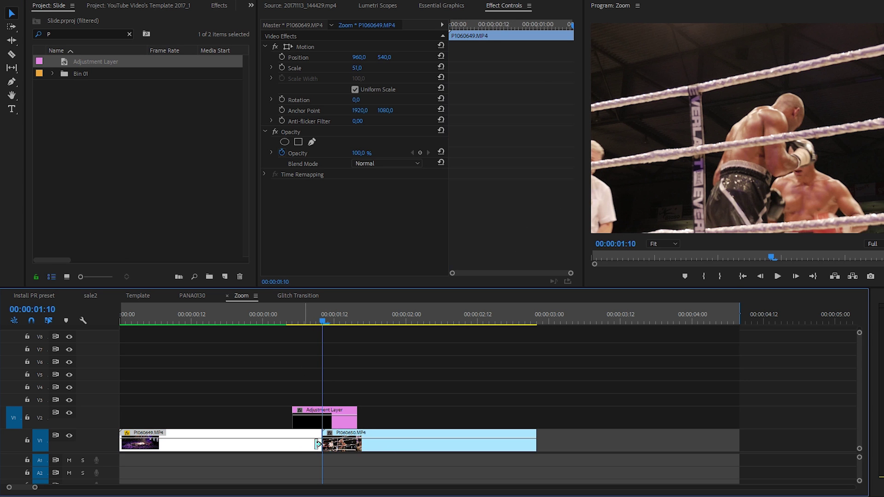
pyautogui.click(324, 444)
pyautogui.click(283, 446)
pyautogui.click(349, 449)
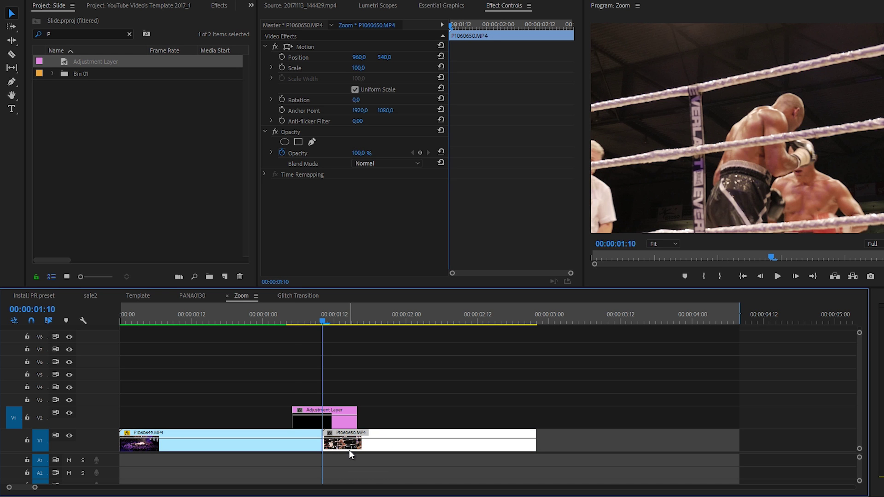
# - Select the V2 adjustment layer and park the playhead at 01:11
pyautogui.hotkey('shift', 'Left')
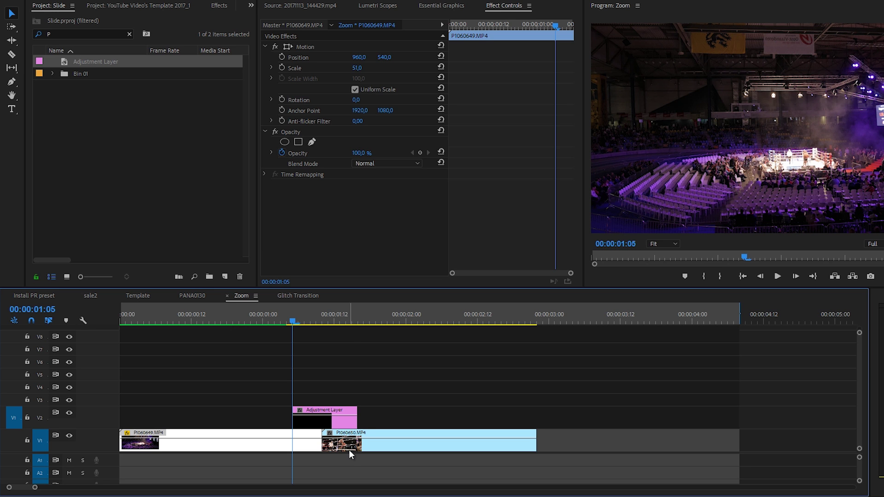
pyautogui.hotkey('shift', 'Right')
pyautogui.hotkey('shift', 'Right')
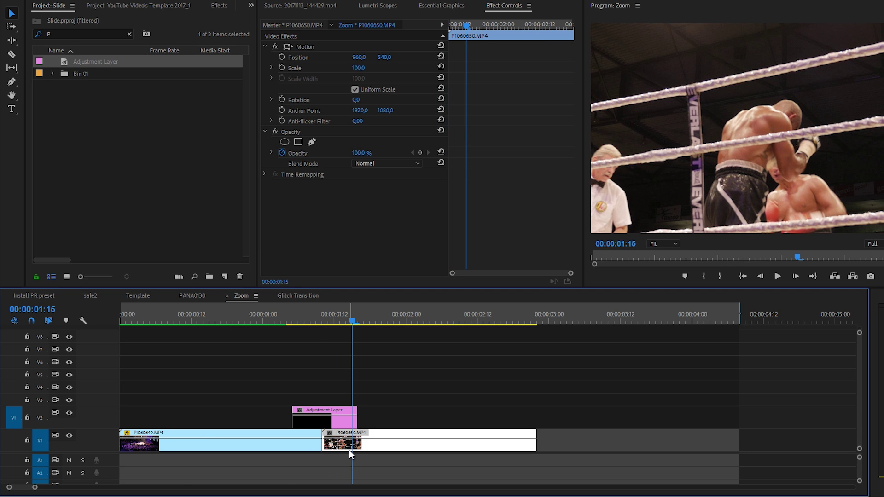
pyautogui.click(342, 424)
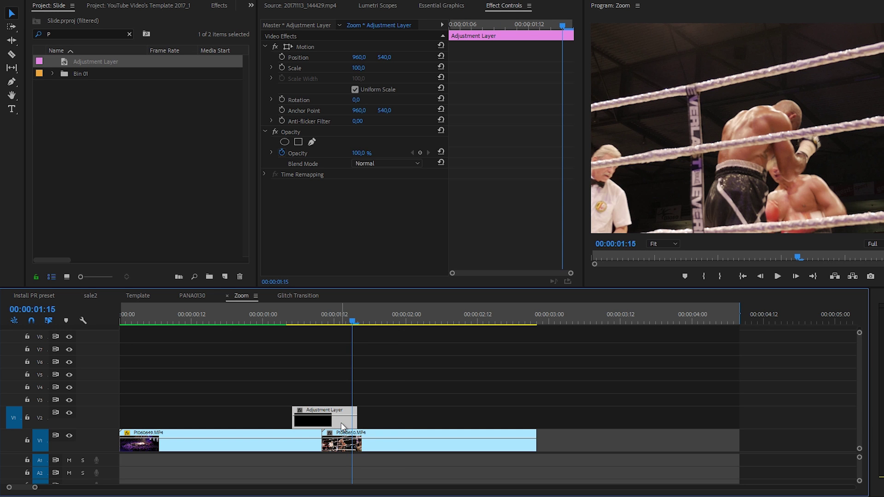
pyautogui.click(327, 315)
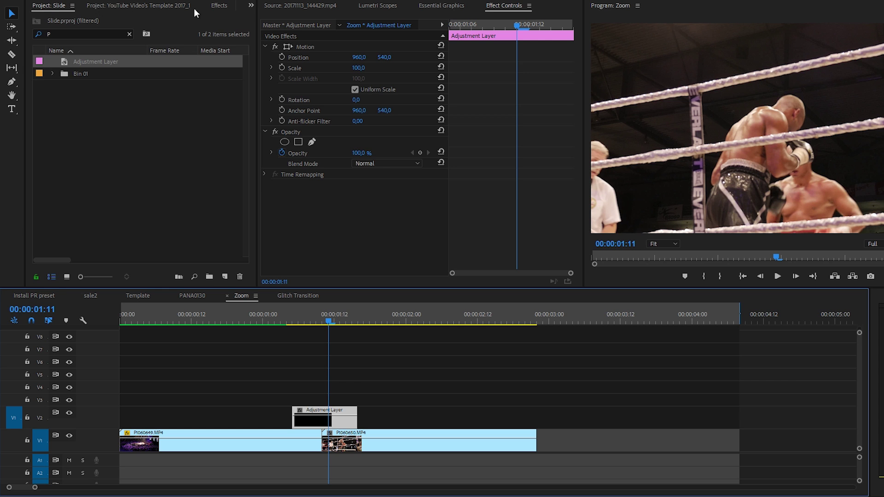
# - Search Effects for 'channel' and apply Channel Mixer to the adjustment layer
pyautogui.click(218, 6)
pyautogui.click(101, 17)
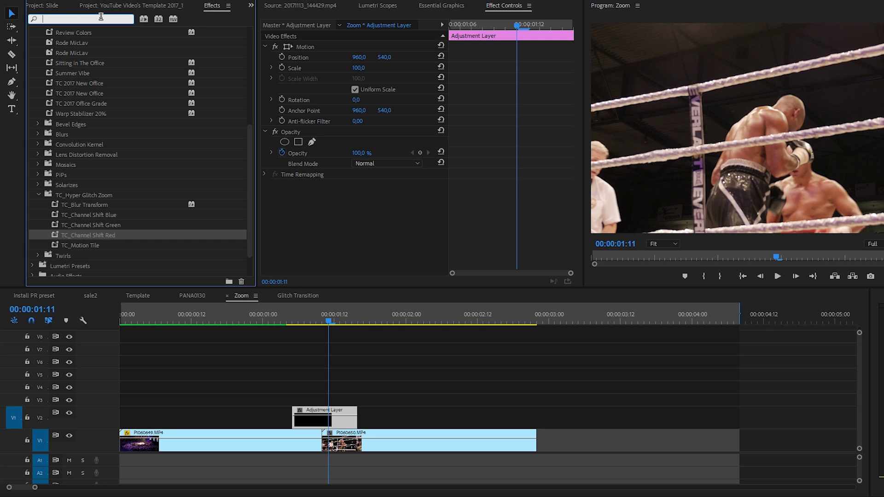
pyautogui.write('channel')
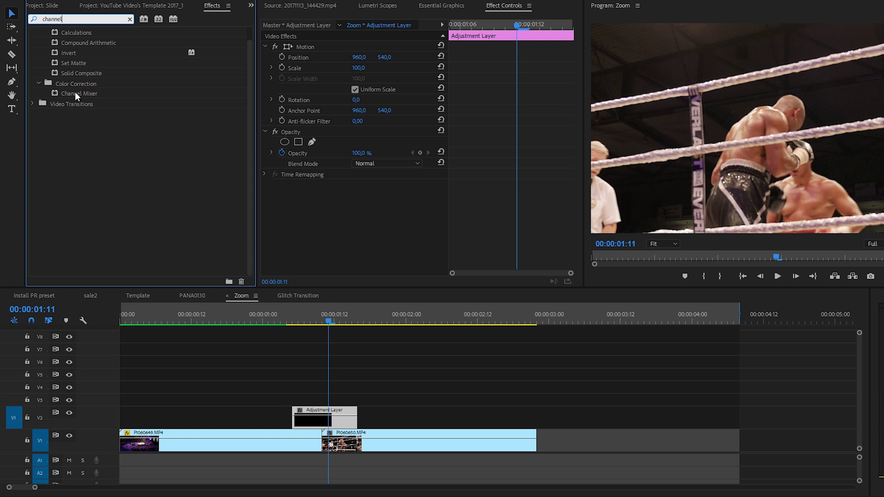
pyautogui.moveTo(77, 95); pyautogui.dragTo(323, 425)
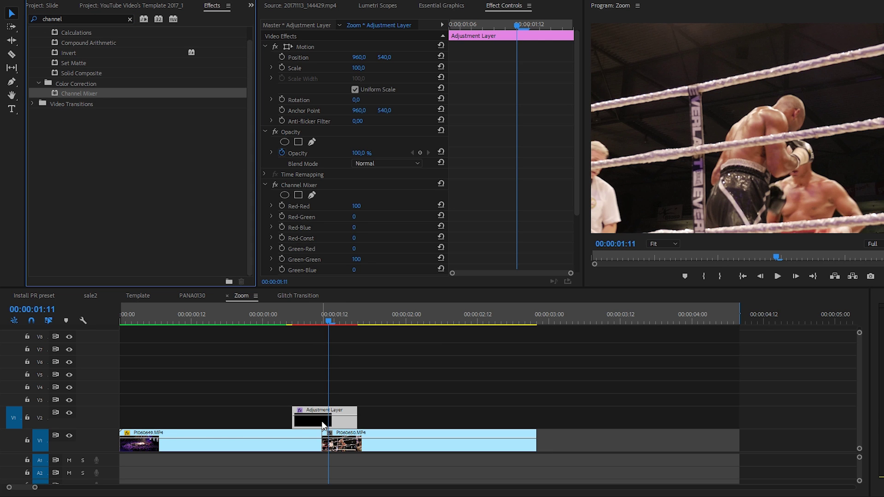
pyautogui.scroll(-4, 311, 244)
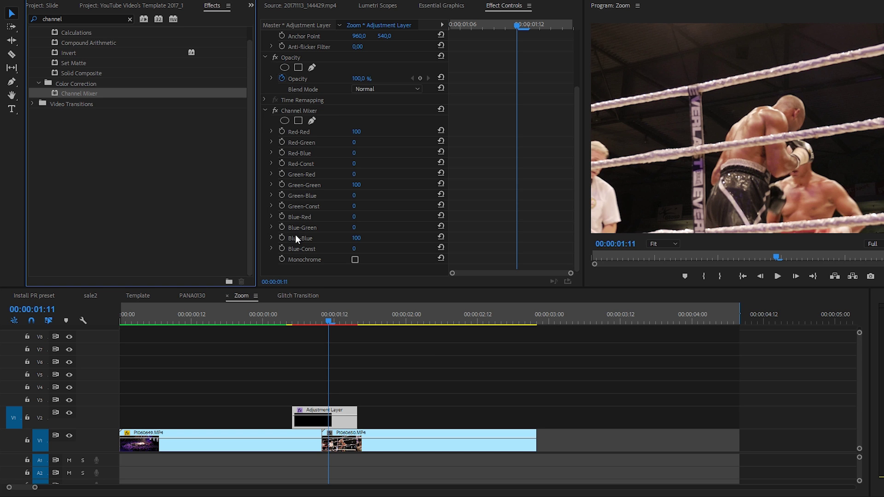
# - Set Channel Mixer Green-Green and Blue-Blue to 0, turning the picture red
pyautogui.click(357, 185)
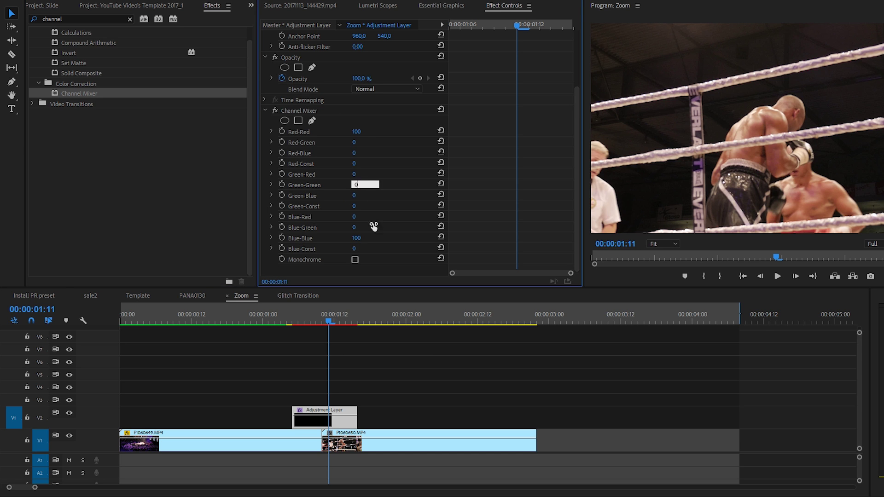
pyautogui.write('0')
pyautogui.press('Return')
pyautogui.click(358, 238)
pyautogui.write('0')
pyautogui.press('Return')
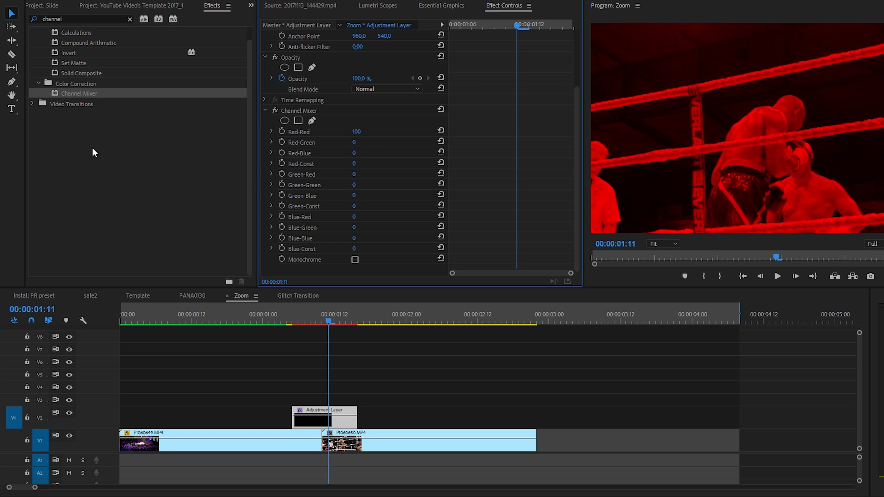
# - Add a Transform effect to the adjustment layer and set its blend mode to Lighten
pyautogui.doubleClick(74, 19)
pyautogui.write('tra')
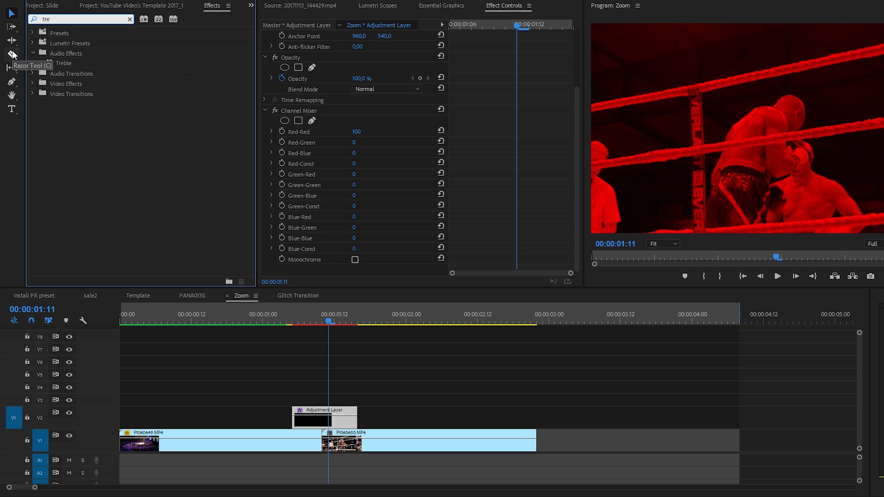
pyautogui.write('nsform')
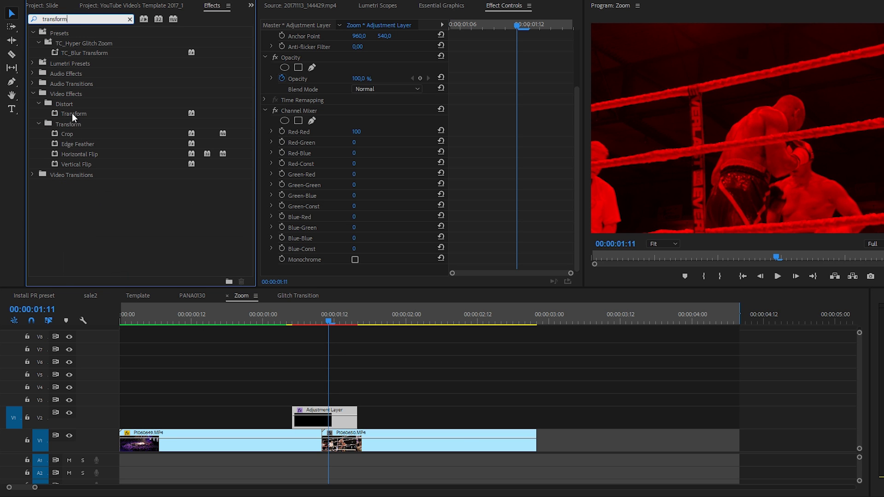
pyautogui.moveTo(72, 112); pyautogui.dragTo(333, 270)
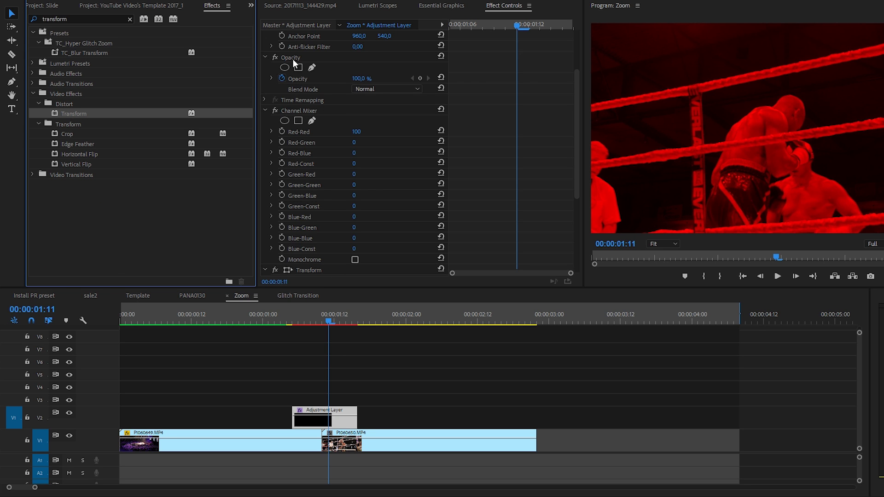
pyautogui.click(374, 89)
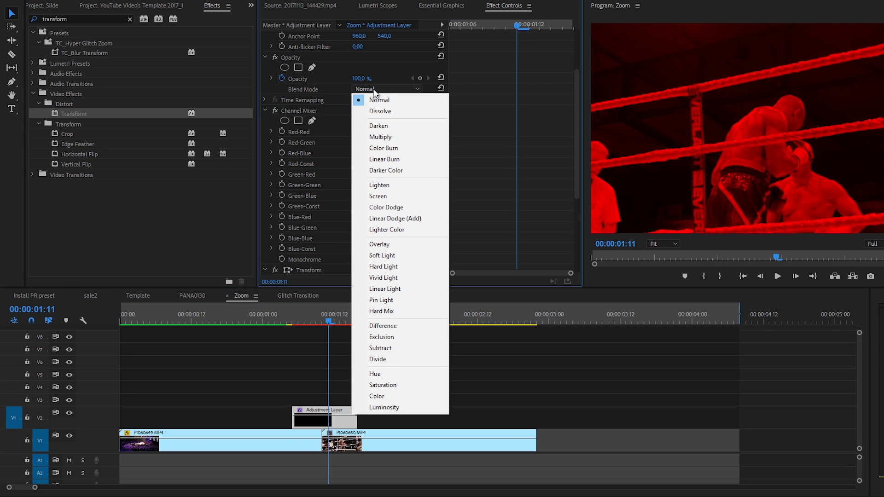
pyautogui.click(385, 189)
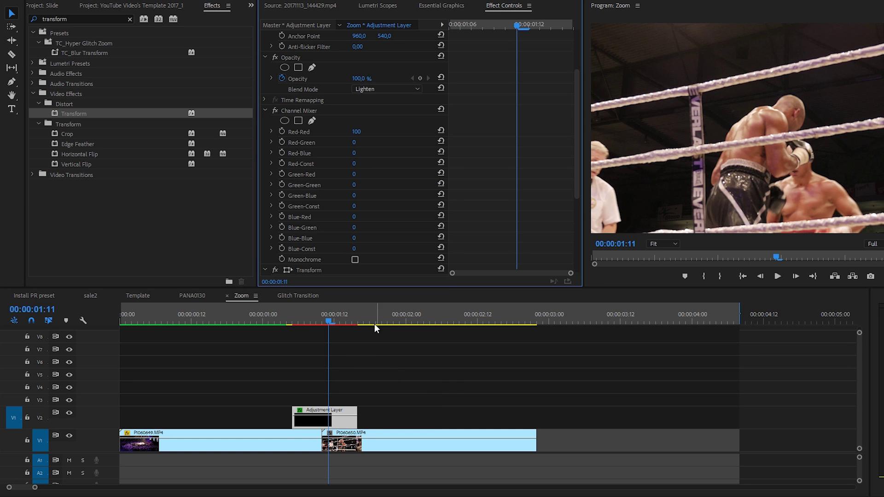
# - Toggle track V2 output off and on to compare the picture
pyautogui.click(67, 413)
pyautogui.click(67, 413)
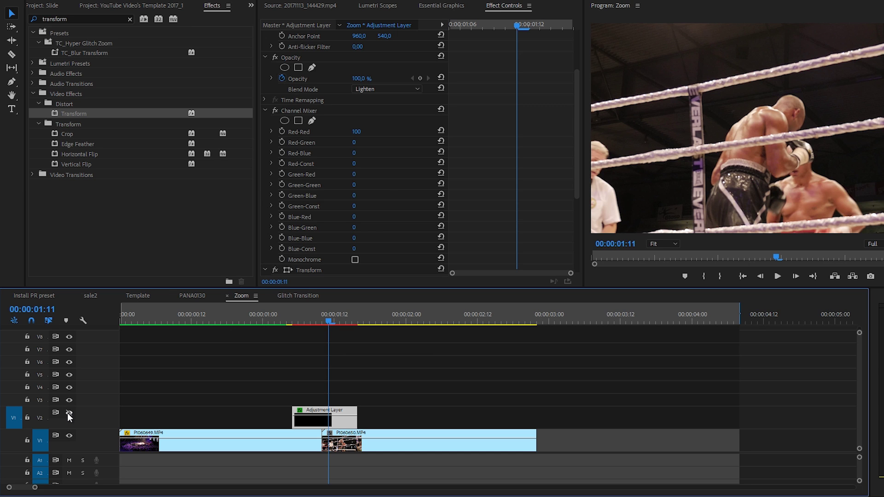
pyautogui.click(67, 414)
# - Duplicate the adjustment layer onto V3 with Channel Mixer Red-Red 0 and Green-Green 100
pyautogui.moveTo(323, 426); pyautogui.dragTo(324, 404)
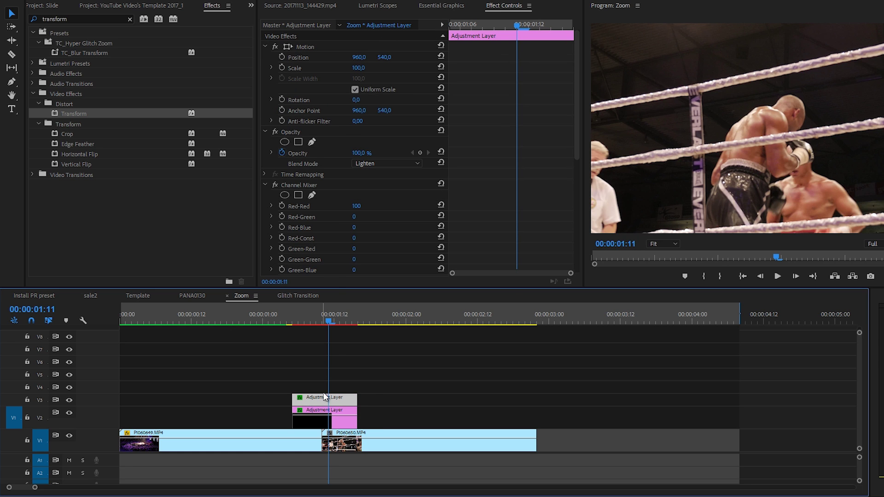
pyautogui.click(353, 207)
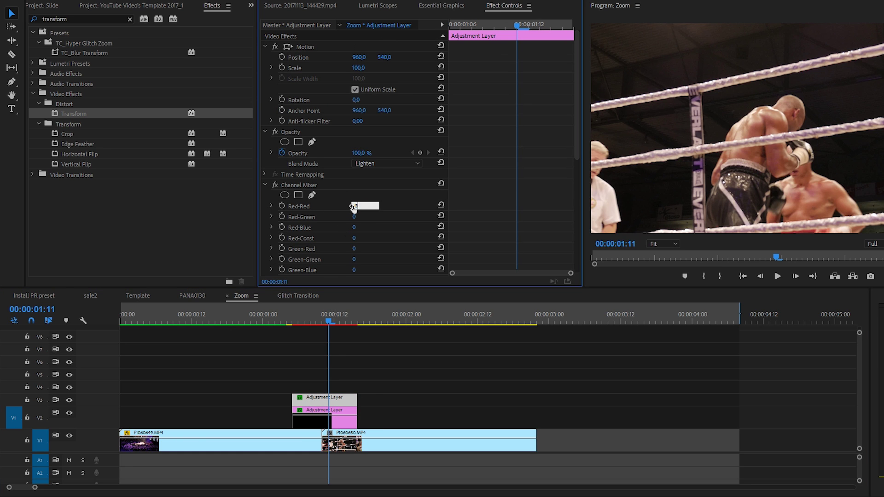
pyautogui.write('0')
pyautogui.press('Return')
pyautogui.click(354, 259)
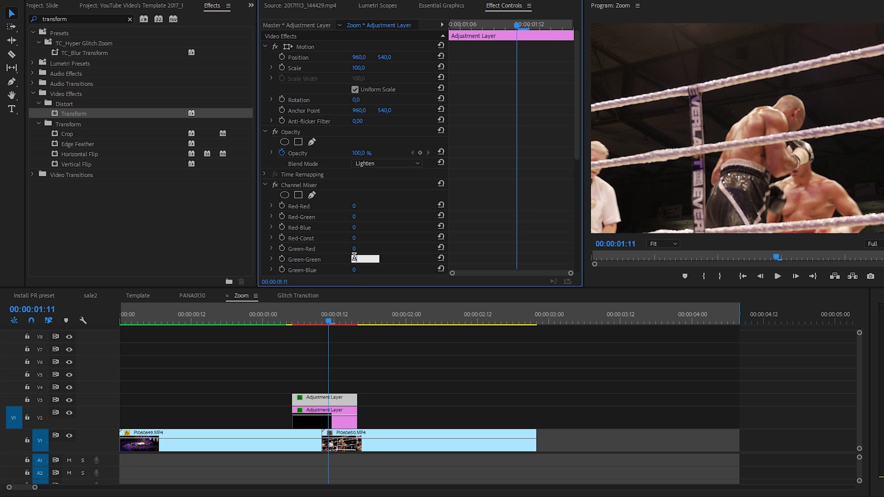
pyautogui.write('100')
pyautogui.press('Return')
# - Place another copy on V4 and set its Channel Mixer Blue-Blue to 100
pyautogui.moveTo(330, 399); pyautogui.dragTo(326, 389)
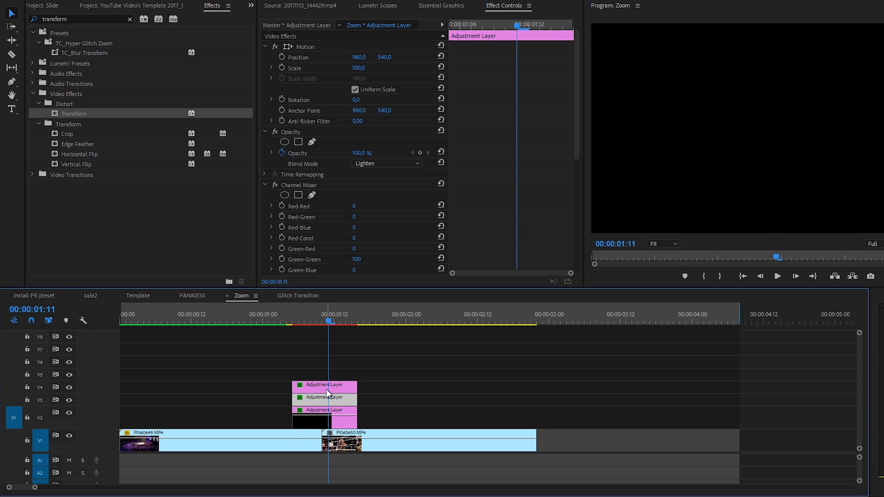
pyautogui.click(324, 388)
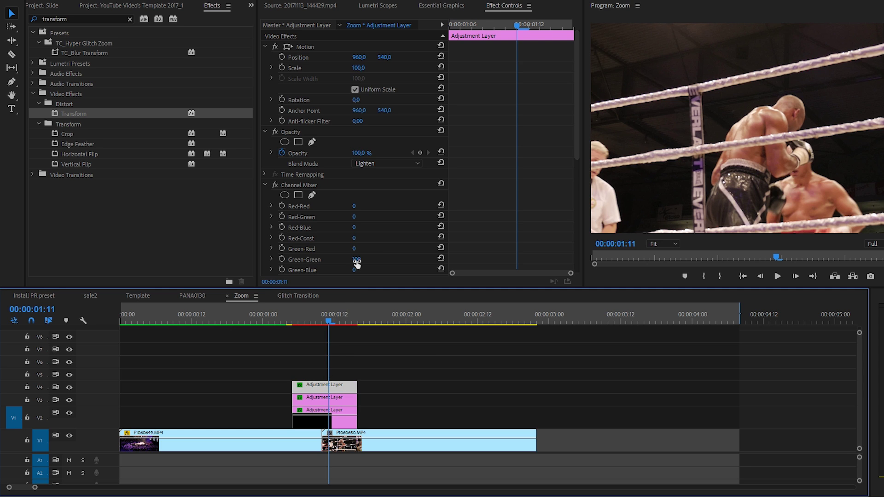
pyautogui.scroll(-3, 381, 238)
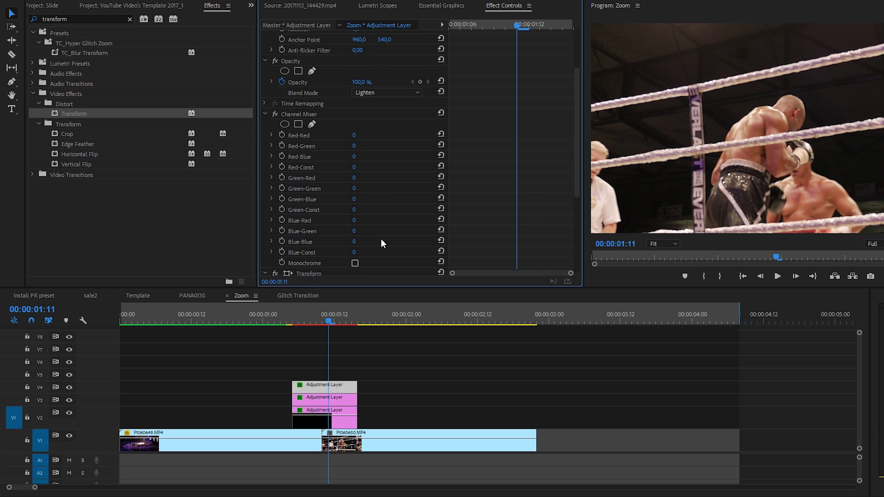
pyautogui.click(353, 241)
pyautogui.write('100')
pyautogui.press('Return')
pyautogui.scroll(-3, 386, 226)
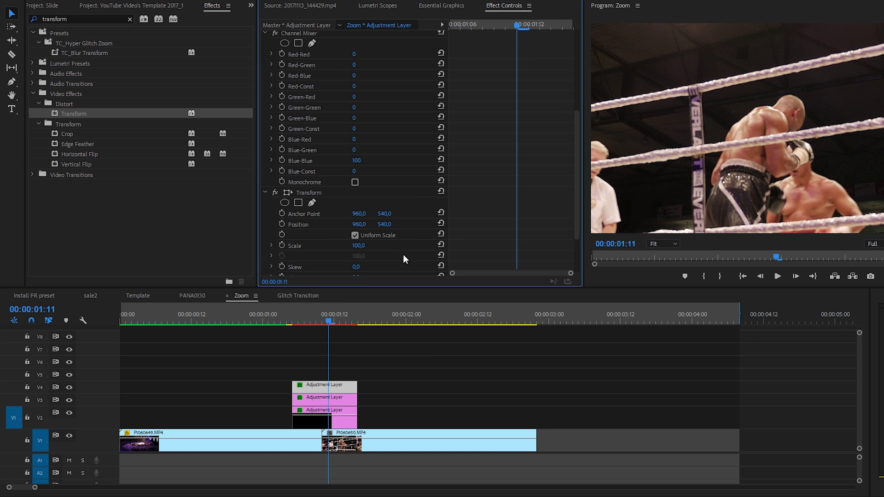
pyautogui.scroll(-3, 403, 256)
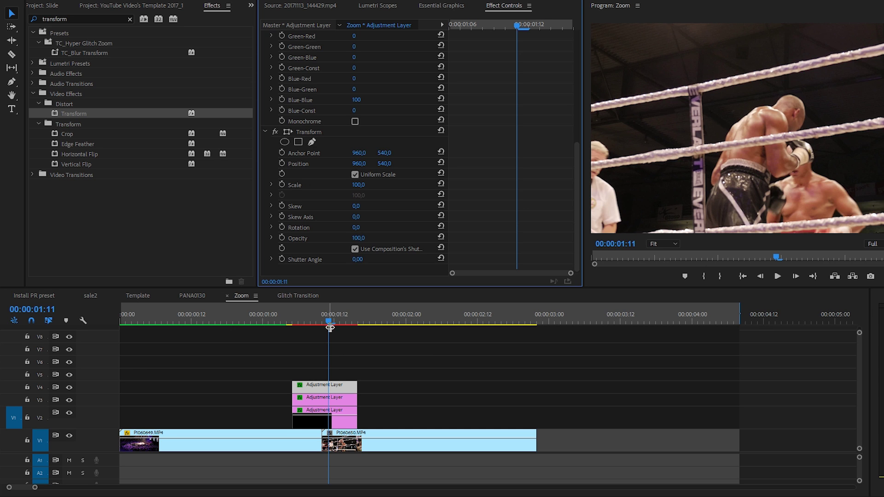
# - Keyframe the blue V4 layer's Position from 01:05 to 01:15, with X at 990 at 01:10
pyautogui.moveTo(299, 319); pyautogui.dragTo(294, 318)
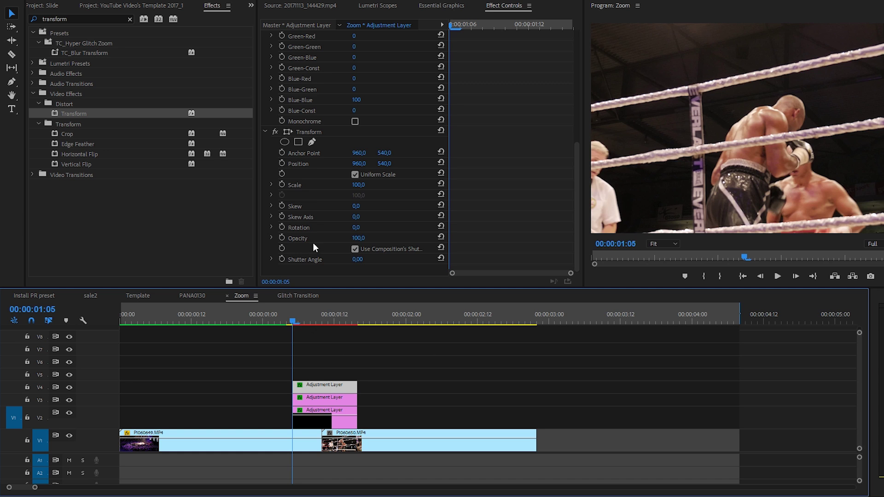
pyautogui.click(282, 163)
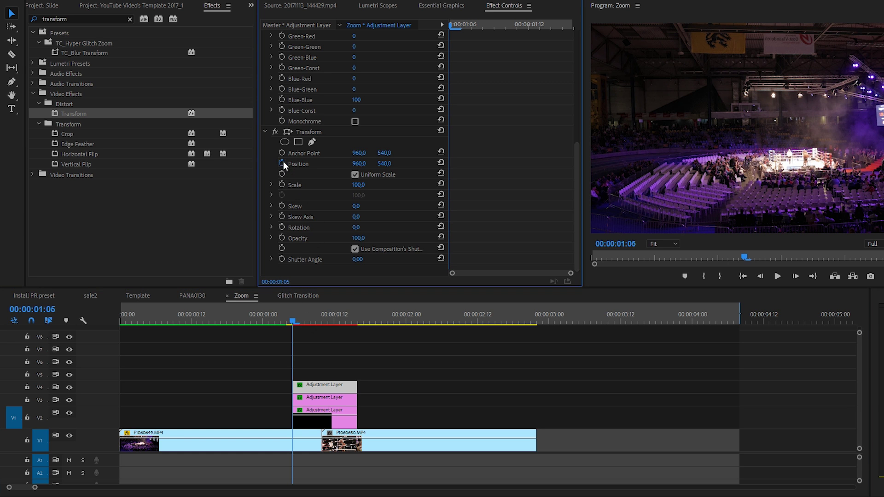
pyautogui.click(466, 25)
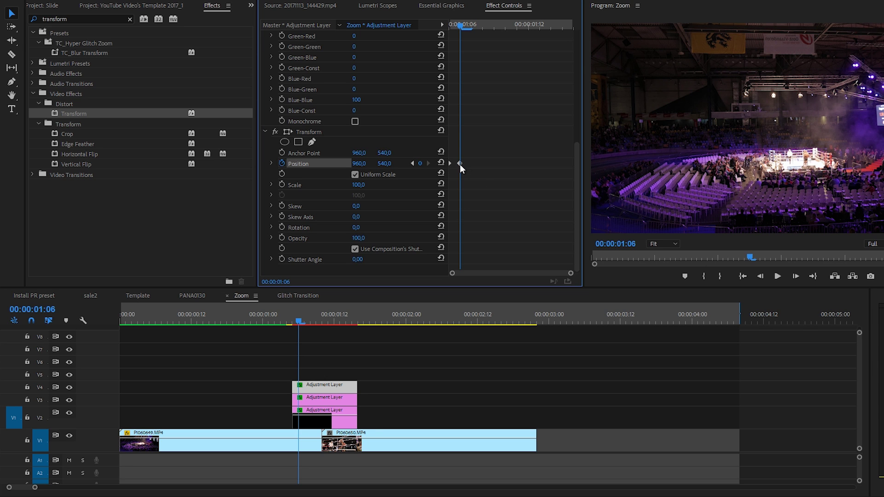
pyautogui.moveTo(460, 163); pyautogui.dragTo(581, 184)
pyautogui.click(509, 27)
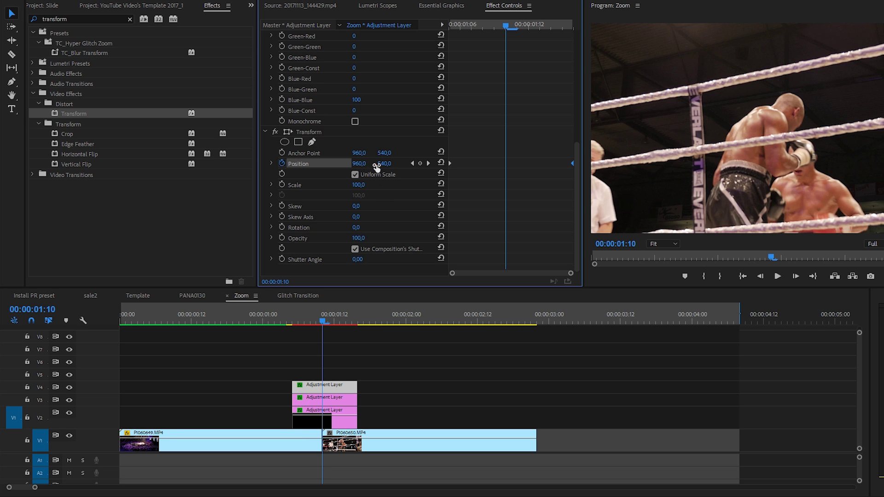
pyautogui.click(359, 165)
pyautogui.hotkey('shift', 'Up')
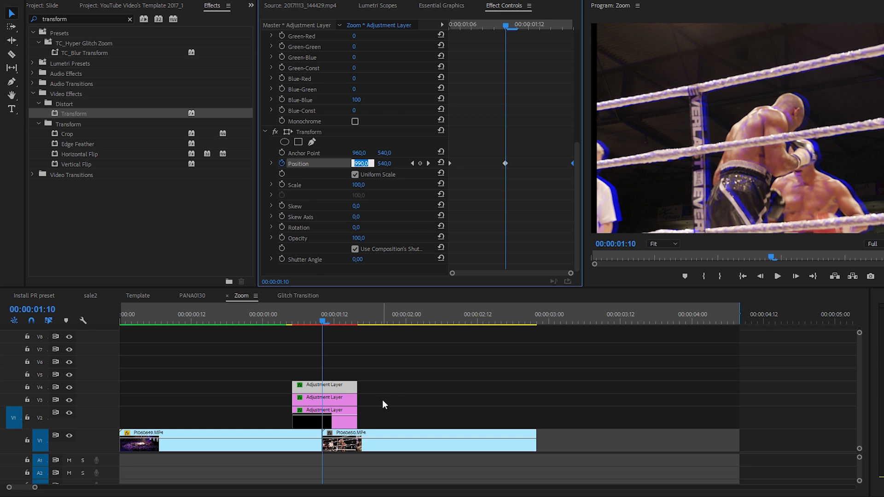
pyautogui.click(337, 401)
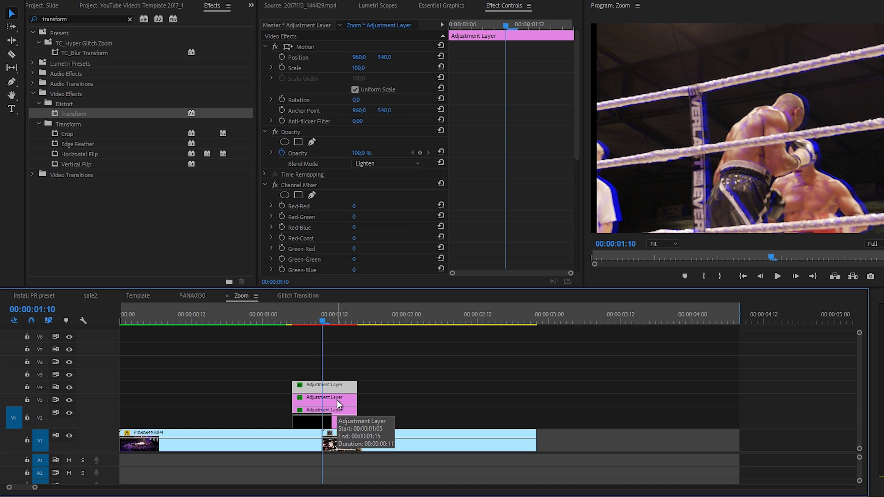
# - Keyframe the green V3 layer's Position to the clip end, lowering X below 960 at 01:10
pyautogui.click(339, 404)
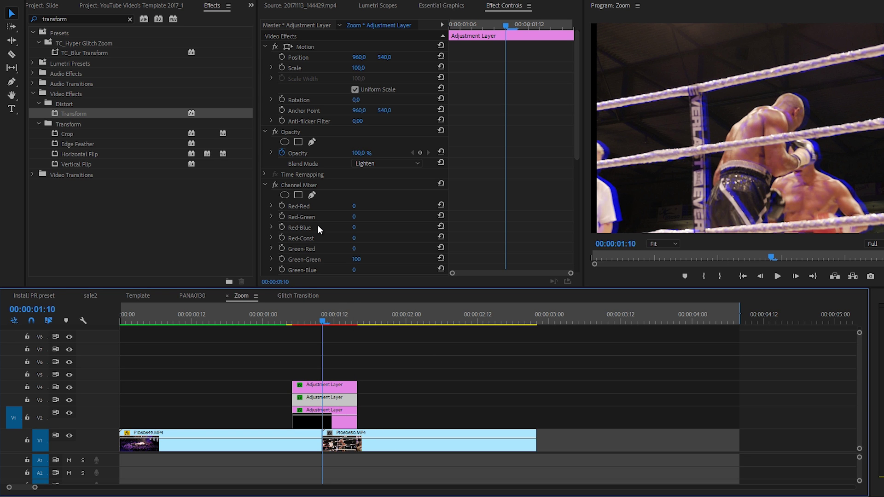
pyautogui.scroll(-8, 317, 225)
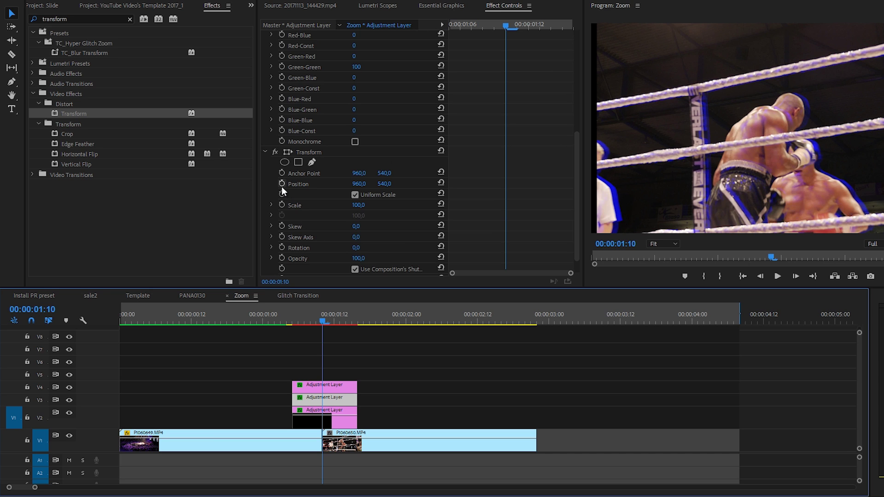
pyautogui.click(282, 185)
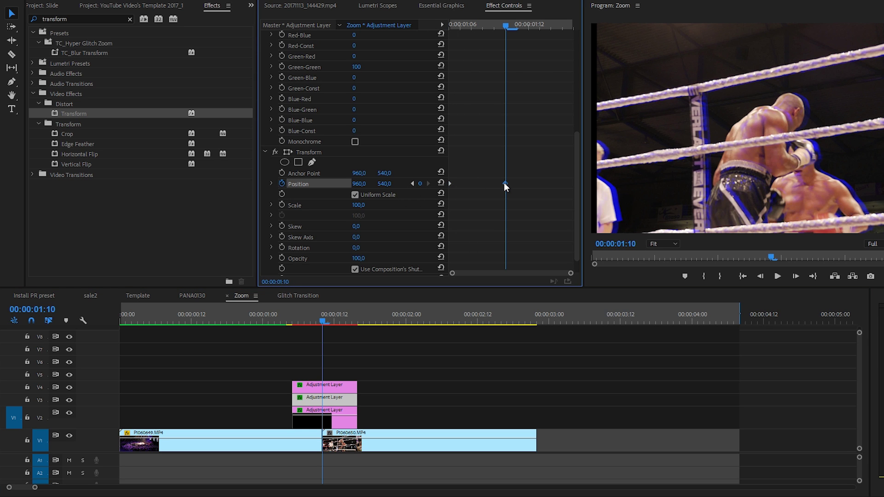
pyautogui.moveTo(505, 184); pyautogui.dragTo(608, 193)
pyautogui.click(359, 185)
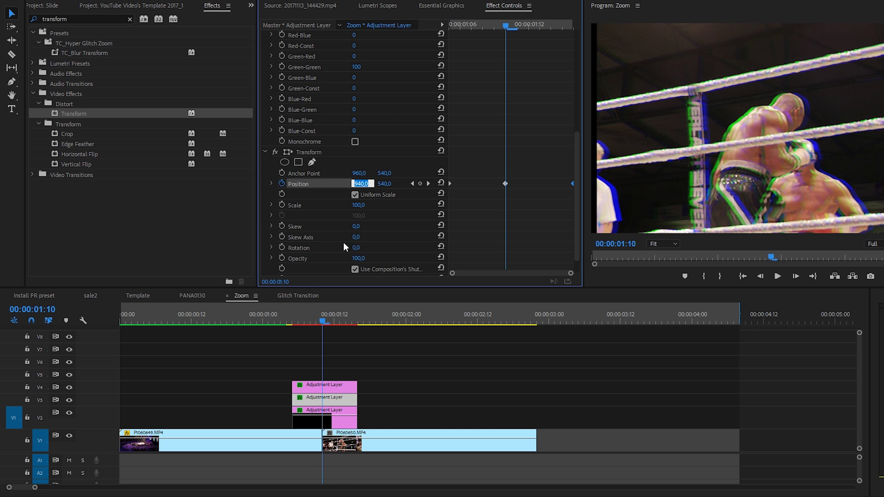
# - Keyframe the red V2 layer's Position to the clip end with Y set to 560
pyautogui.click(335, 423)
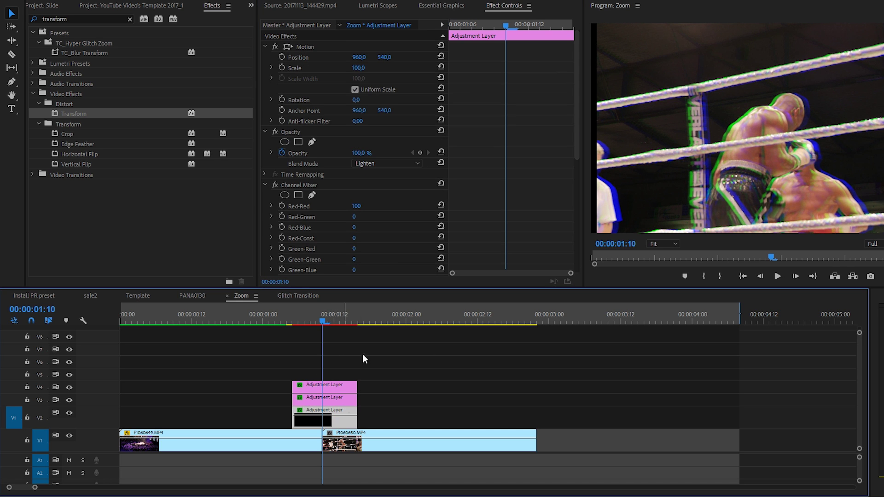
pyautogui.scroll(-8, 407, 225)
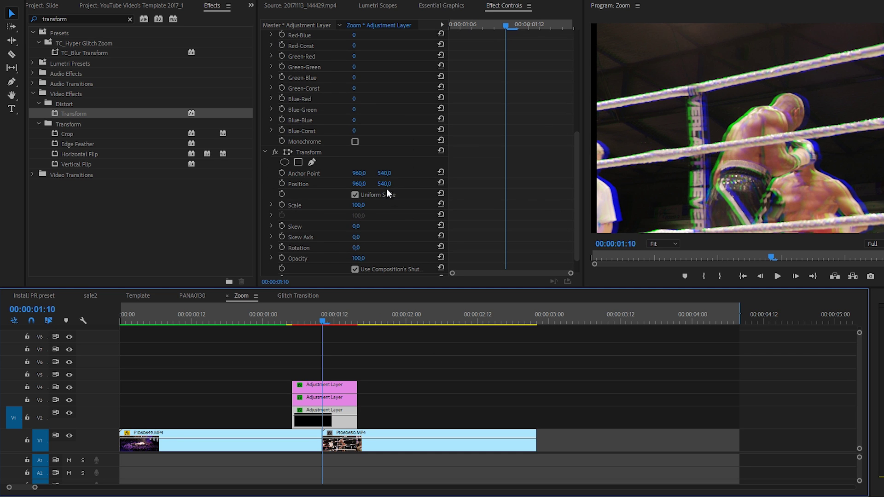
pyautogui.click(282, 184)
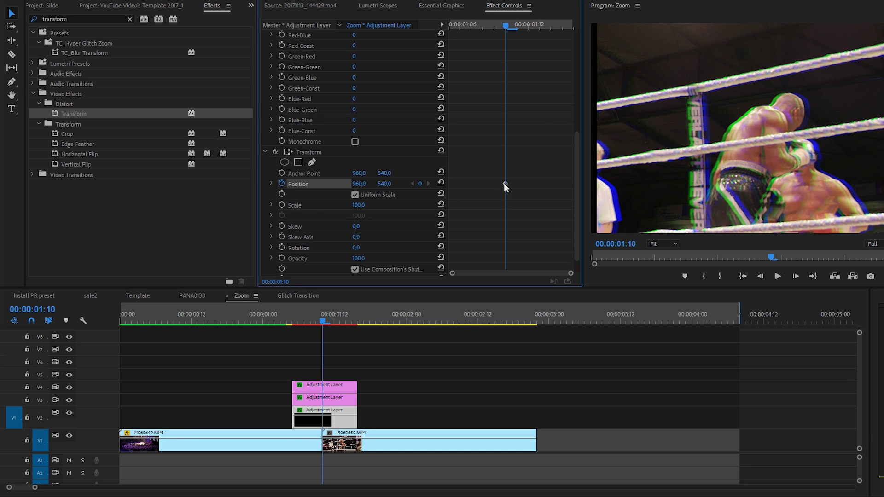
pyautogui.moveTo(507, 185); pyautogui.dragTo(631, 199)
pyautogui.click(385, 184)
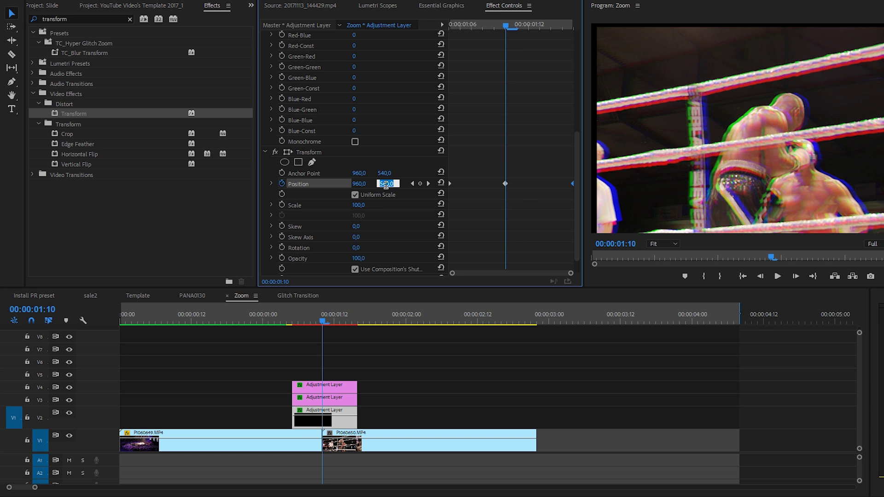
pyautogui.write('560')
pyautogui.click(480, 148)
# - Render the sequence In to Out and preview the glitch around 01:07–01:10
pyautogui.moveTo(321, 322); pyautogui.dragTo(304, 325)
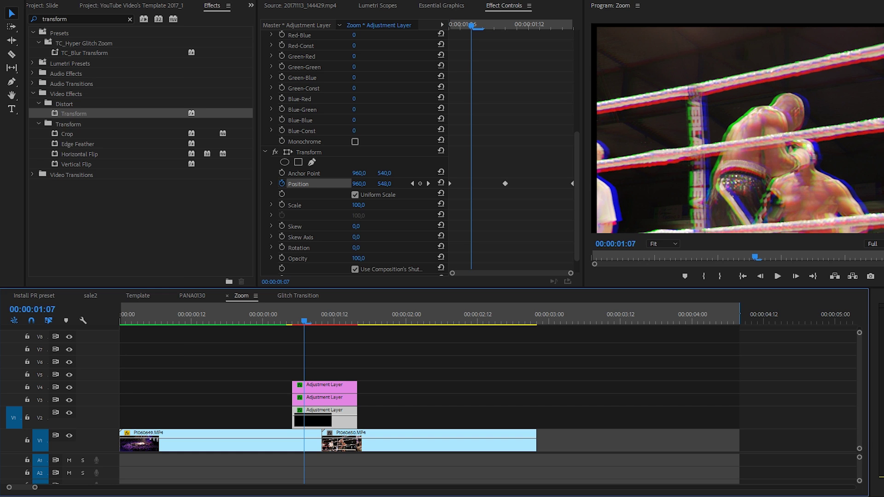
pyautogui.click(73, 2)
pyautogui.click(73, 30)
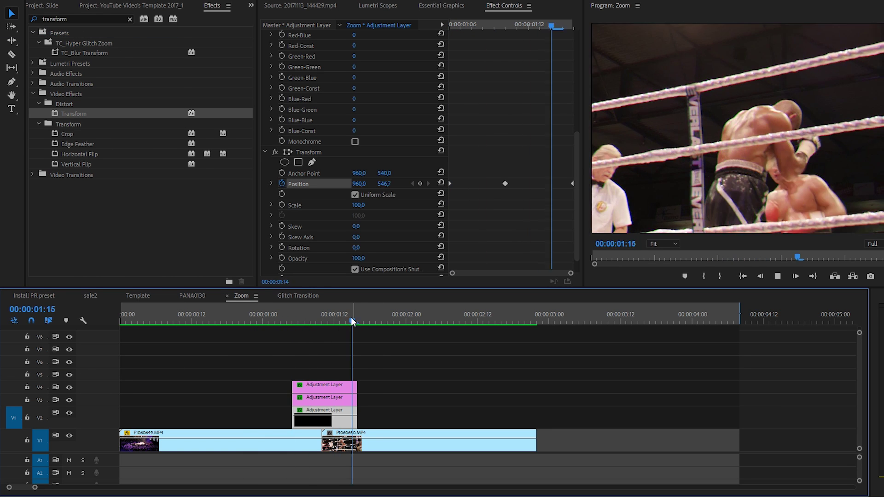
pyautogui.click(305, 322)
pyautogui.moveTo(311, 323)
pyautogui.mouseDown()
pyautogui.moveTo(371, 325)
pyautogui.moveTo(325, 334)
pyautogui.mouseUp()
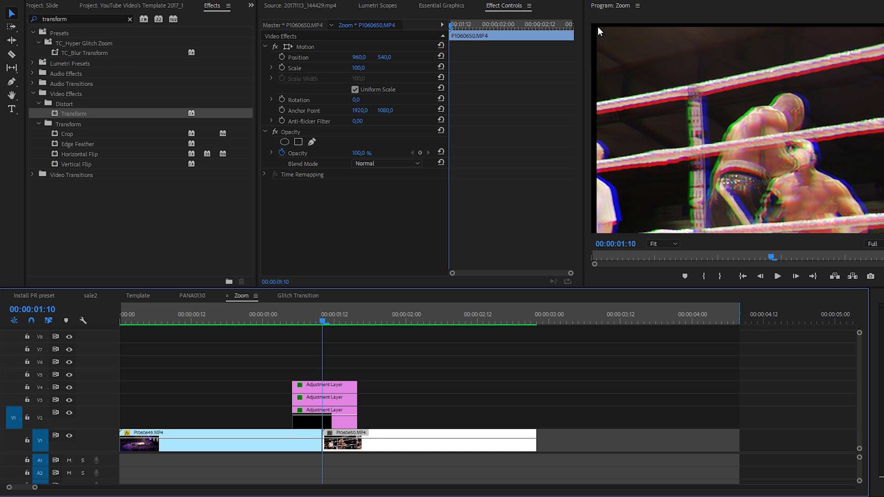
# - Place an adjustment layer on V5 and stretch it across the whole sequence
pyautogui.click(46, 6)
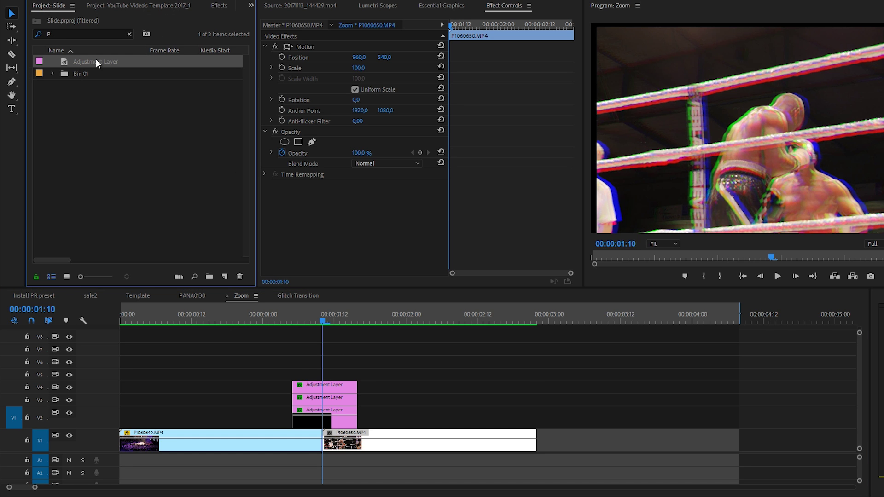
pyautogui.moveTo(98, 64); pyautogui.dragTo(300, 372)
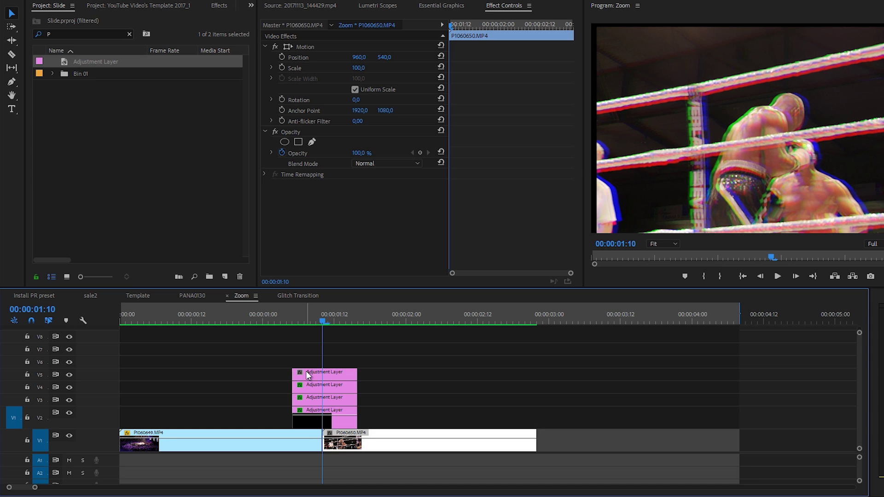
pyautogui.moveTo(356, 374); pyautogui.dragTo(537, 365)
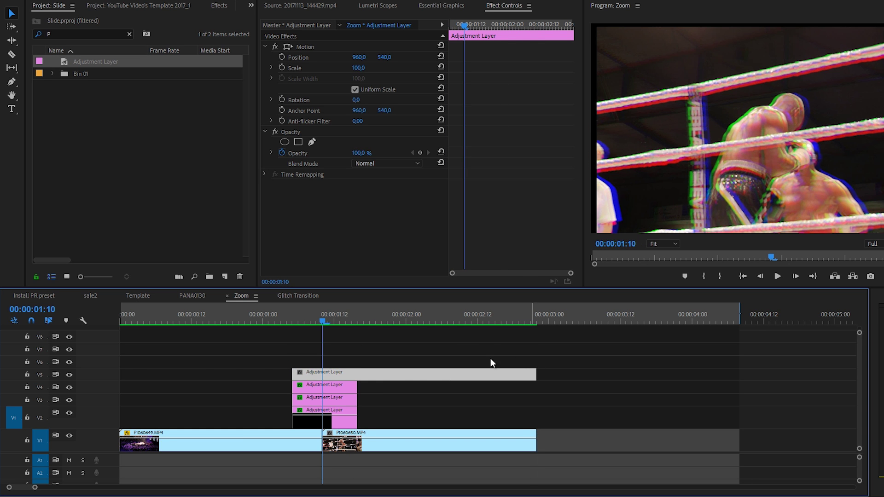
pyautogui.moveTo(288, 371); pyautogui.dragTo(94, 367)
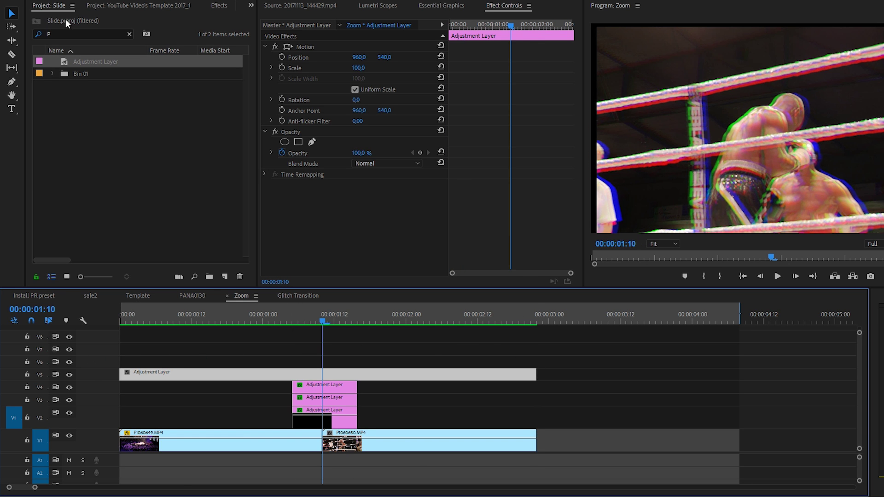
# - Apply Transform to the V5 adjustment layer and set its Scale to 110
pyautogui.click(221, 6)
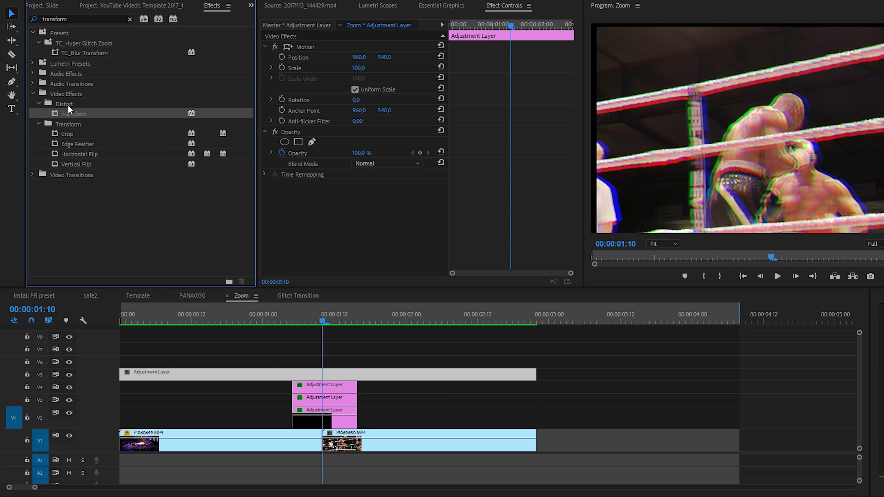
pyautogui.moveTo(73, 113); pyautogui.dragTo(262, 380)
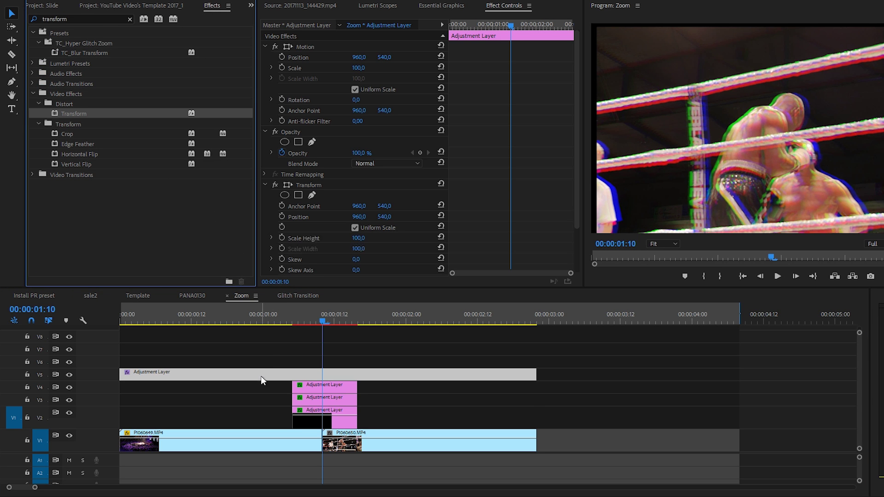
pyautogui.click(361, 238)
pyautogui.write('110')
pyautogui.press('Return')
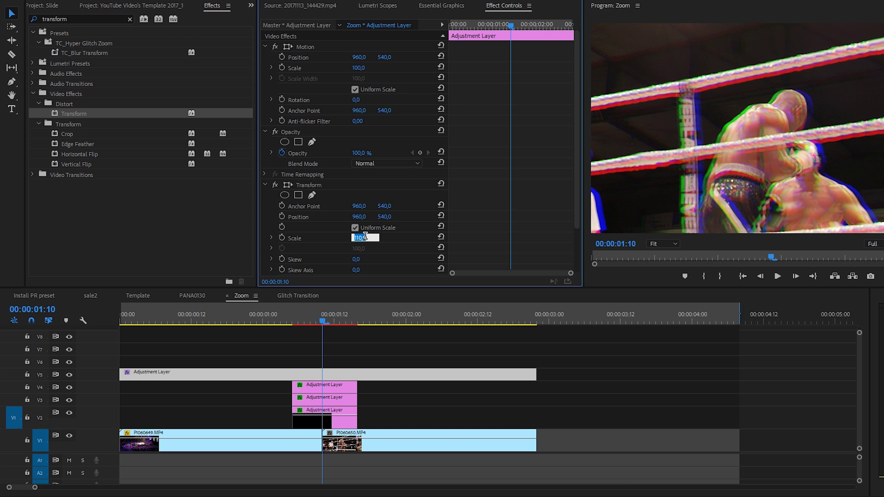
pyautogui.click(396, 343)
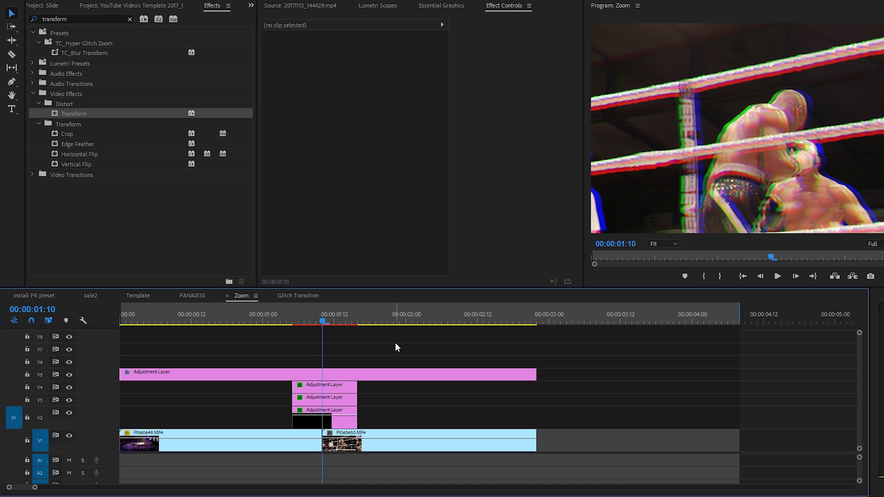